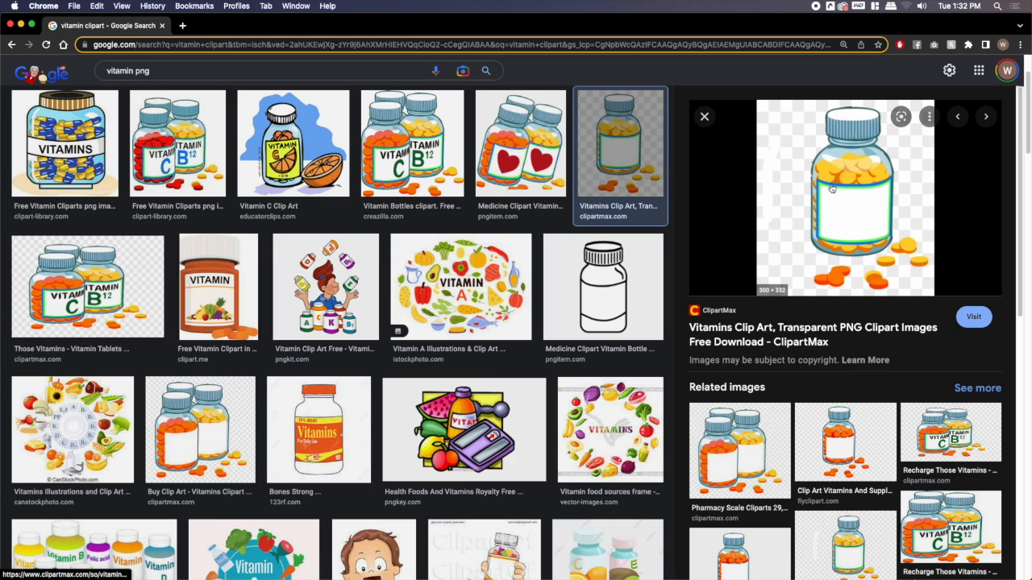
# - Save the vitamin bottle clipart image to Special Folder and open the saved PNG in Photoshop
pyautogui.rightClick(833, 186)
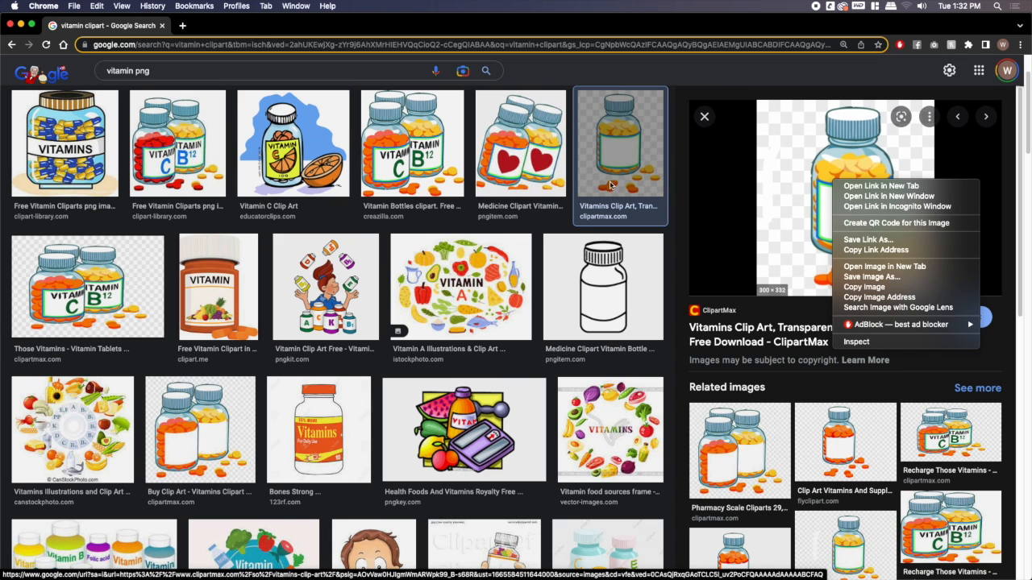
pyautogui.click(871, 277)
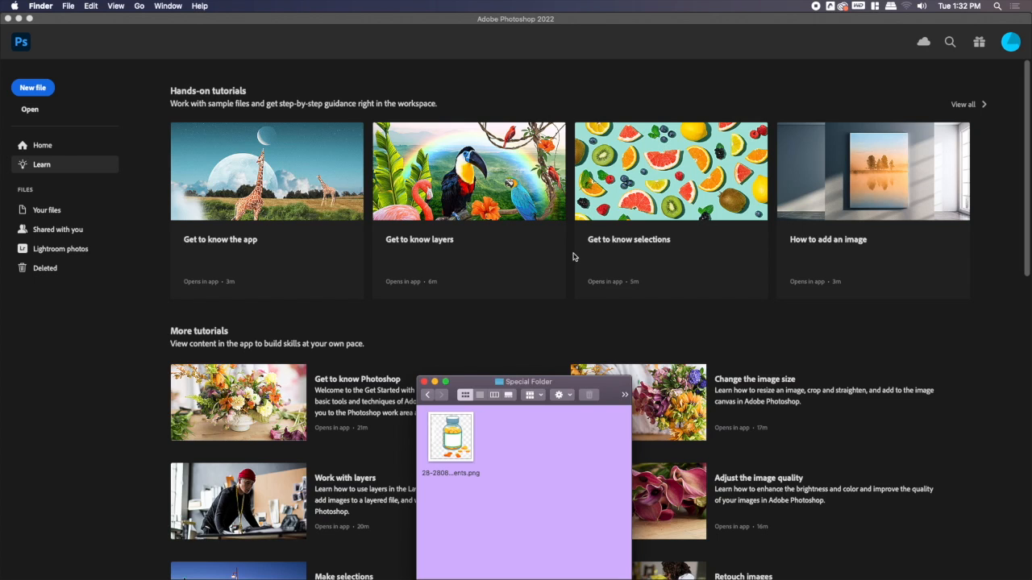
pyautogui.moveTo(520, 495); pyautogui.dragTo(450, 310)
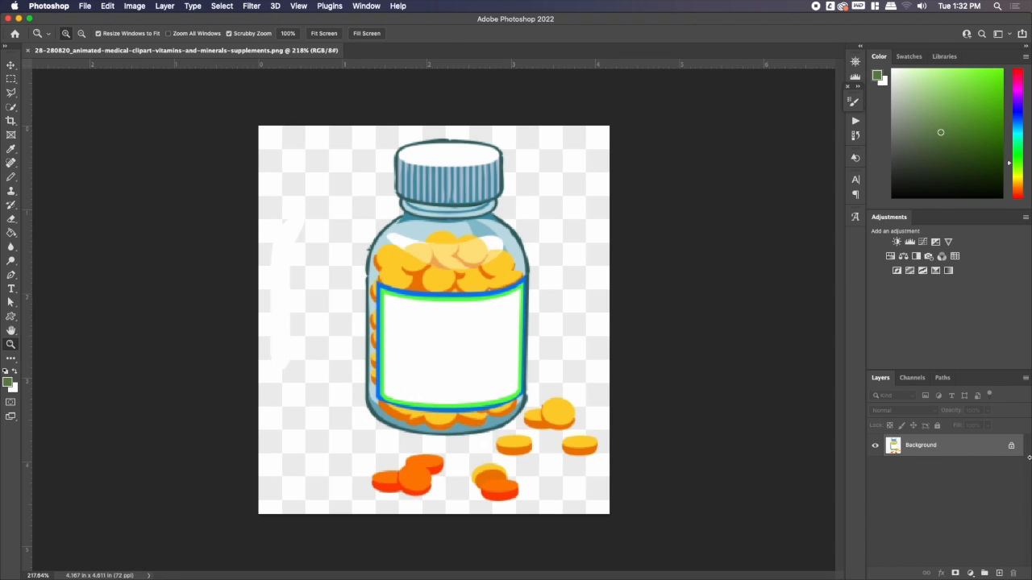
# - Unlock the Background layer and duplicate it
pyautogui.click(1011, 448)
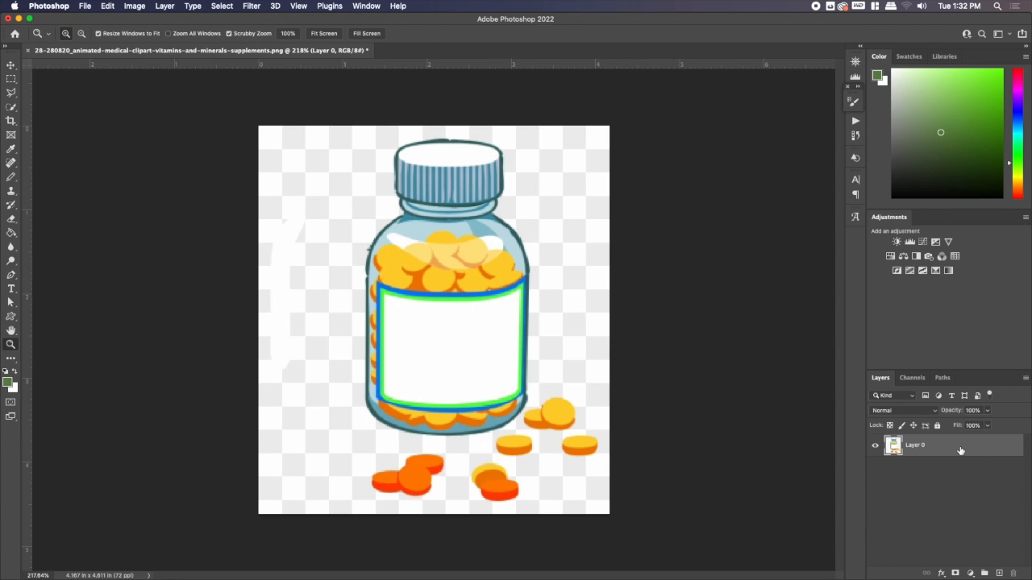
pyautogui.press('super+j')
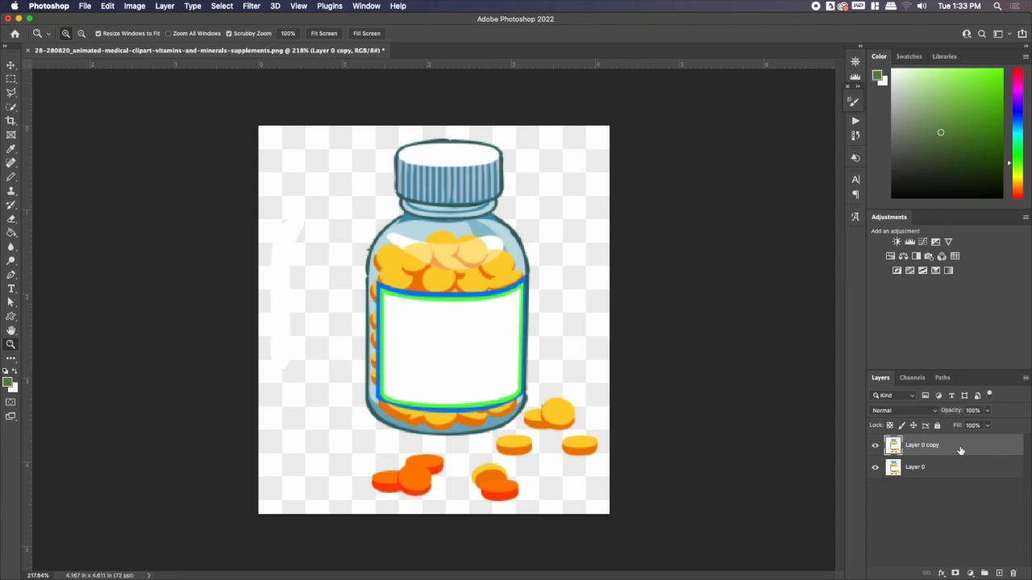
# - Add a new layer beneath both image layers and fill it with the green foreground colour while the image layers are hidden
pyautogui.click(959, 468)
pyautogui.press('super+shift+n')
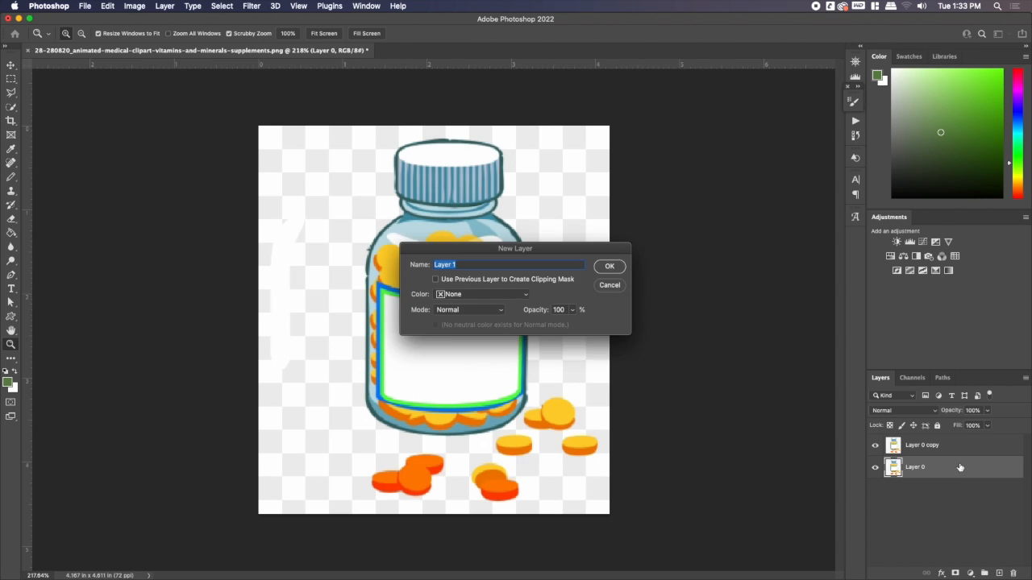
pyautogui.press('Return')
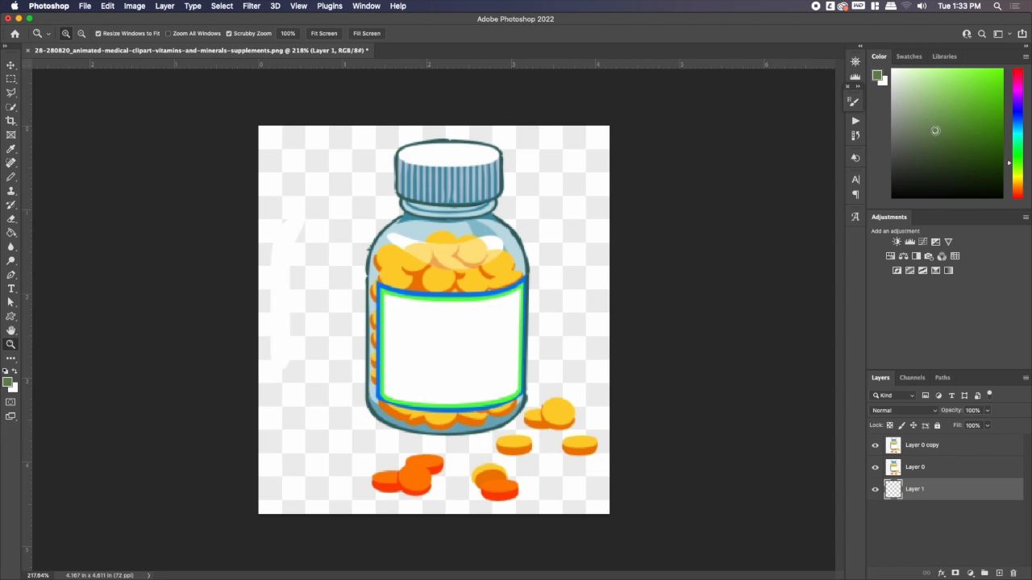
pyautogui.click(875, 445)
pyautogui.click(875, 467)
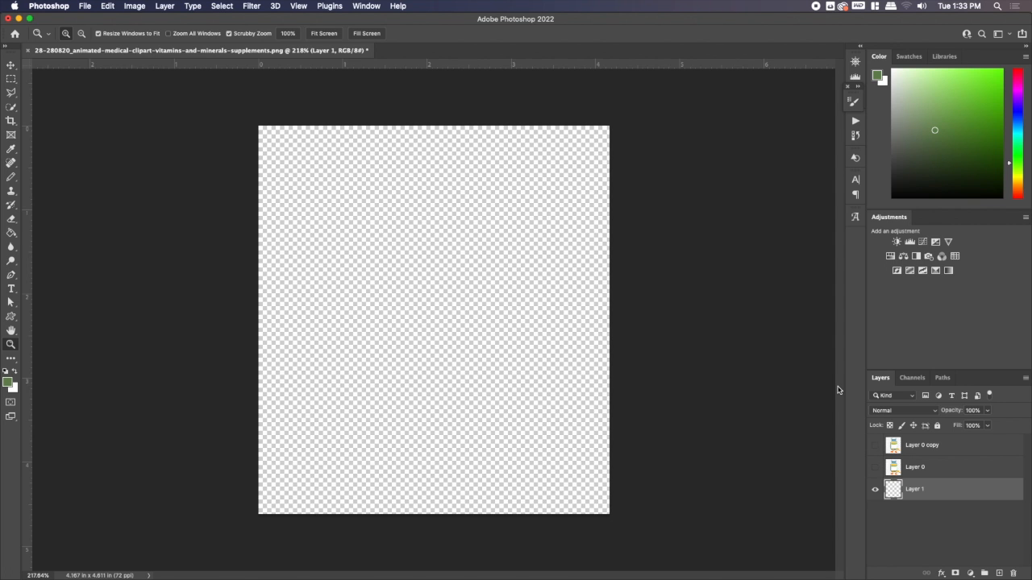
pyautogui.hotkey('alt', 'BackSpace')
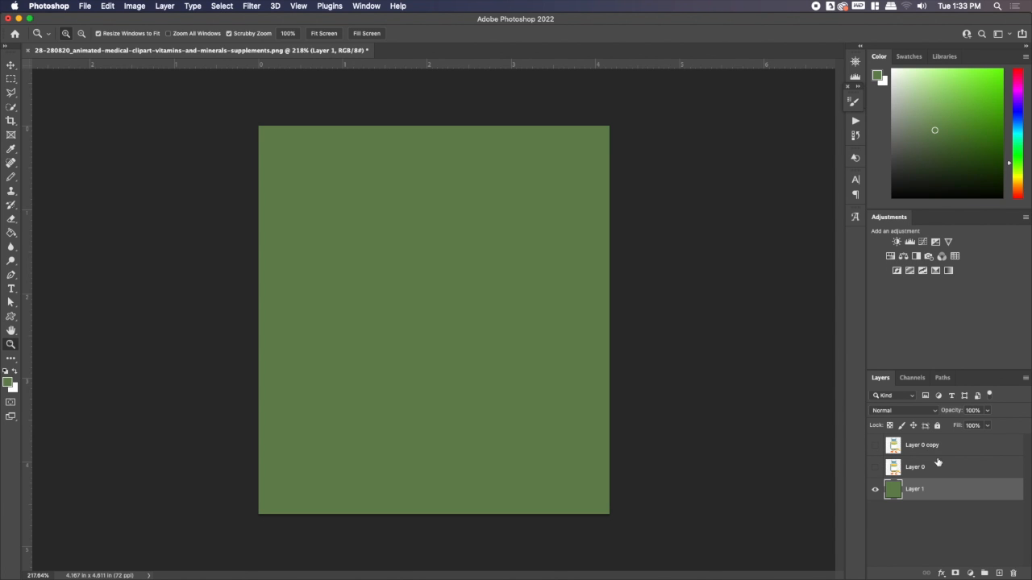
# - Show Layer 0 with its copy hidden and set its Blend If This Layer white point to 235
pyautogui.click(874, 467)
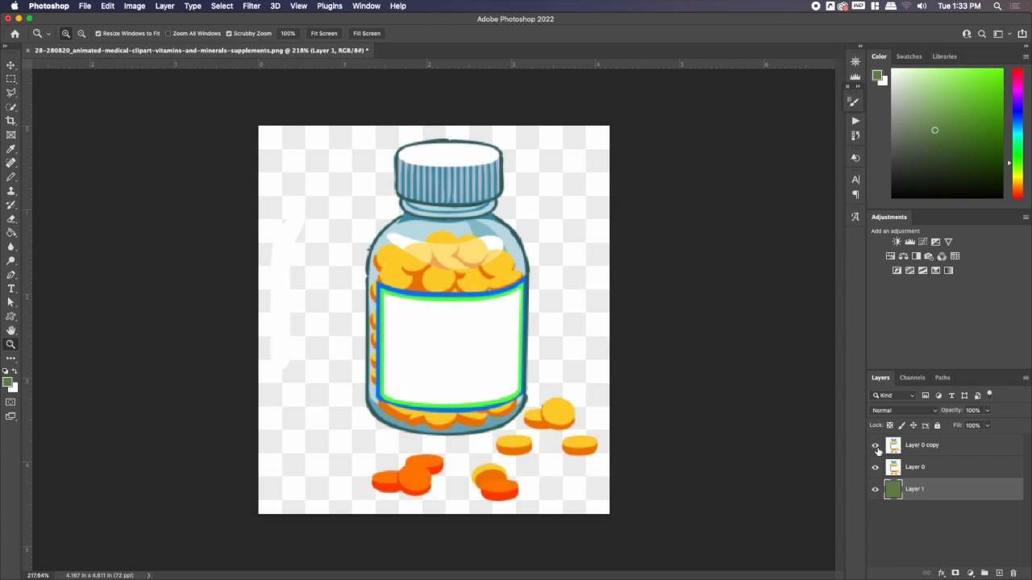
pyautogui.click(919, 465)
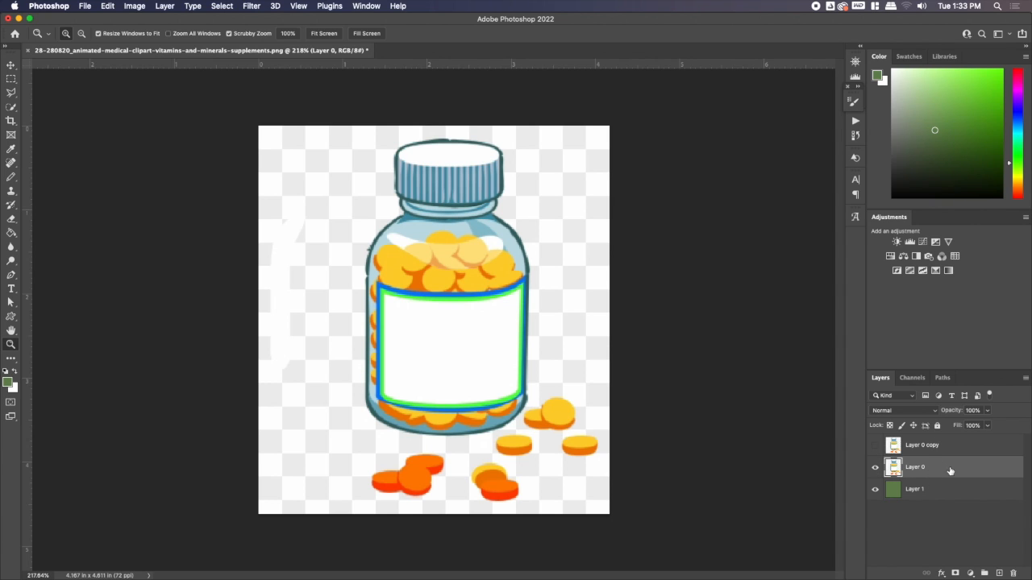
pyautogui.doubleClick(952, 470)
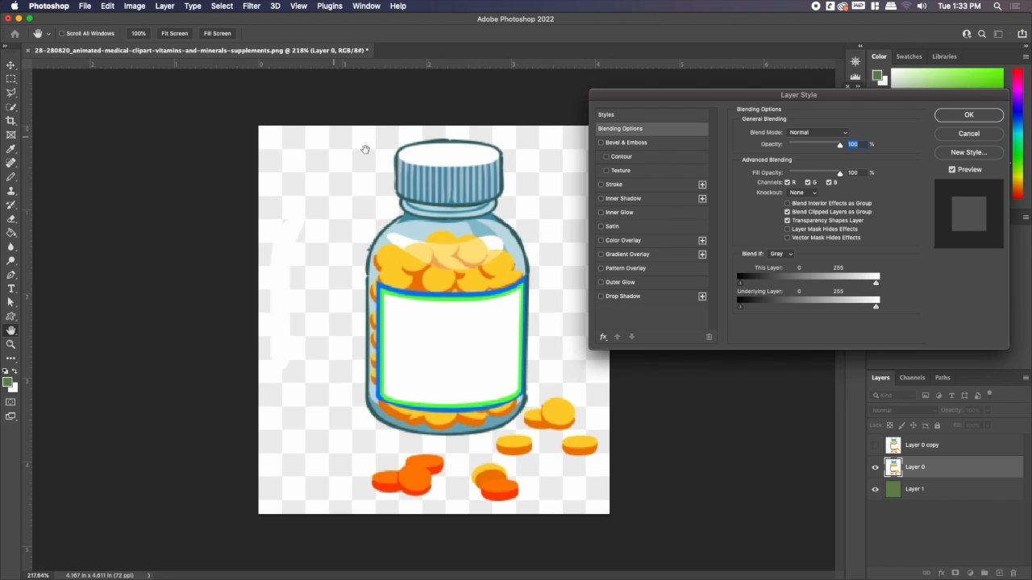
pyautogui.moveTo(876, 285); pyautogui.dragTo(865, 283)
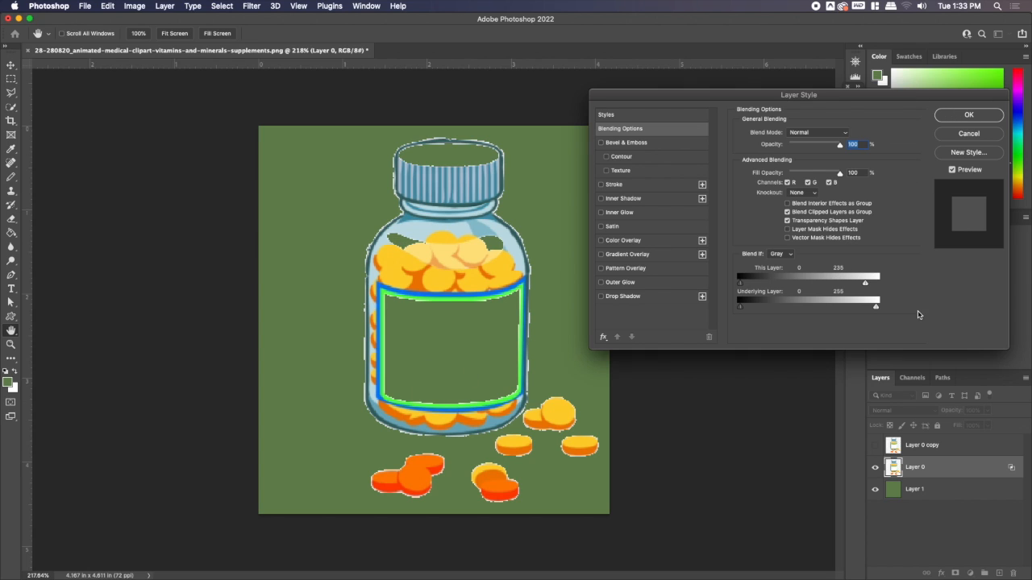
pyautogui.click(969, 116)
# - Show Layer 0 copy and add a black layer mask that hides all of it
pyautogui.click(931, 445)
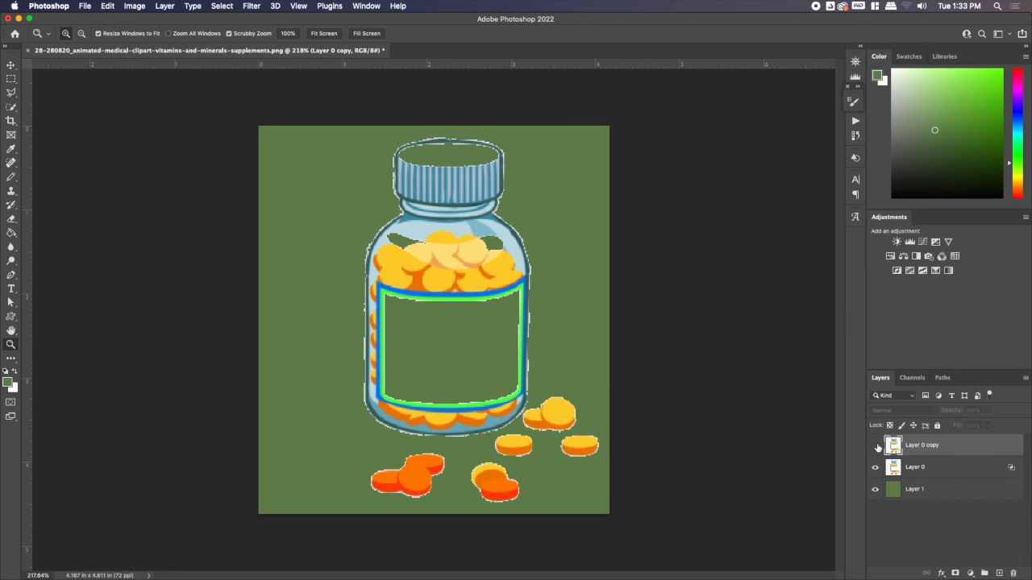
pyautogui.click(875, 446)
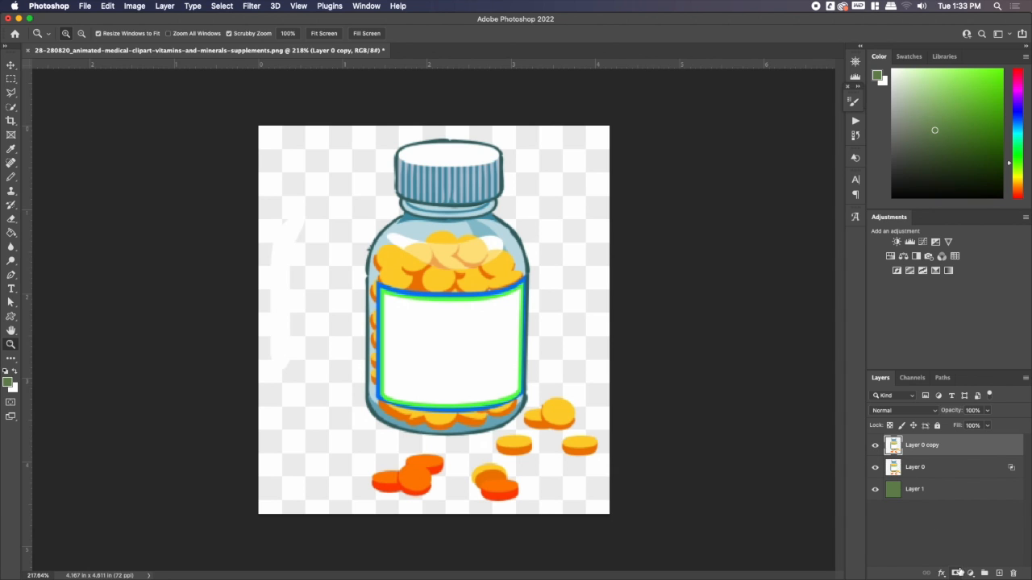
pyautogui.keyDown('alt'); pyautogui.click(957, 572); pyautogui.keyUp('alt')
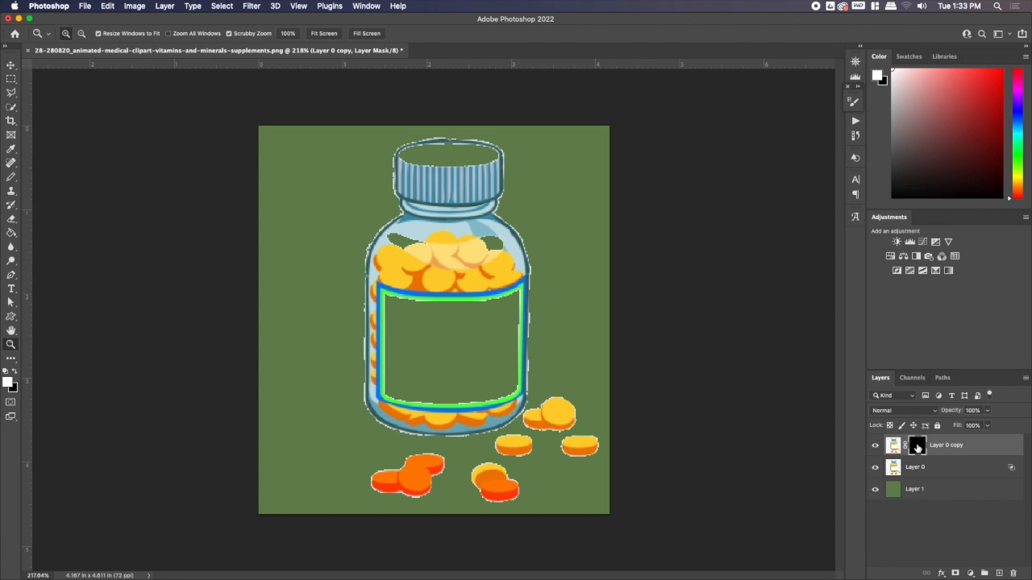
# - Try a white stroke across the Layer 0 copy mask with Layer 0 hidden, and undo it
pyautogui.press('b')
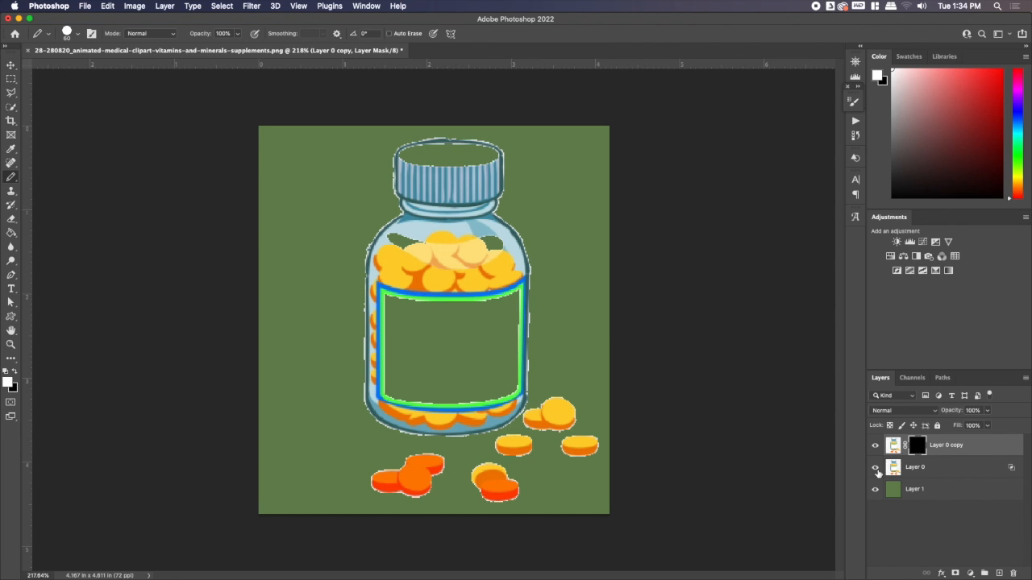
pyautogui.click(875, 468)
pyautogui.moveTo(321, 209); pyautogui.dragTo(574, 297)
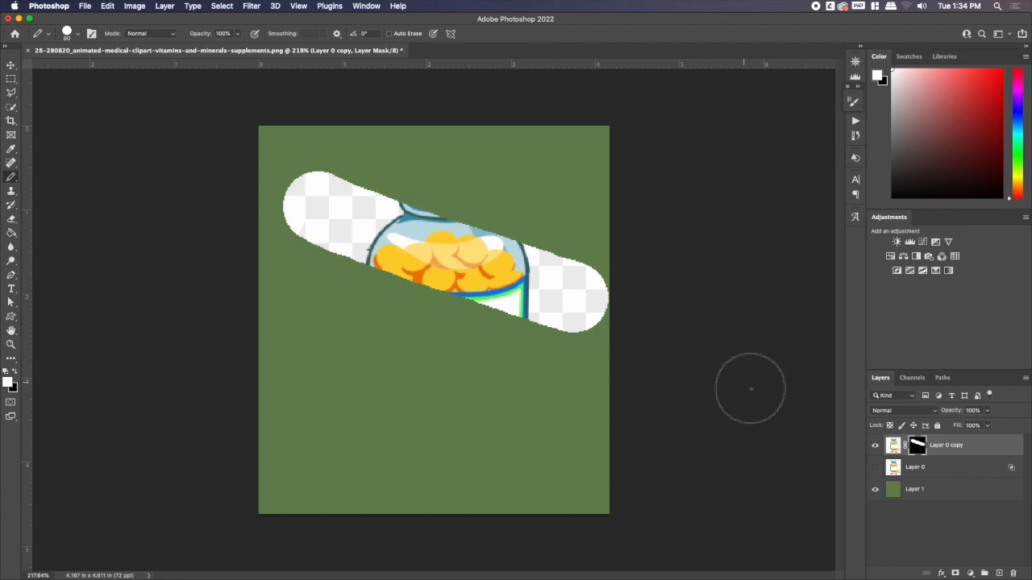
pyautogui.press('super+z')
pyautogui.click(876, 468)
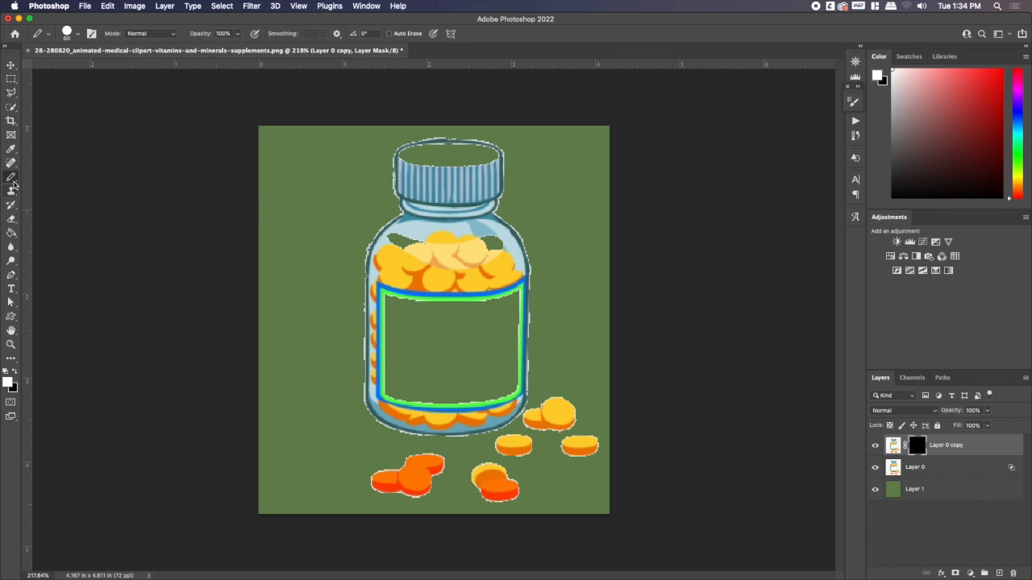
# - Choose the Pencil tool with the Hard Round brush for painting on the mask
pyautogui.rightClick(12, 178)
pyautogui.click(52, 186)
pyautogui.rightClick(341, 185)
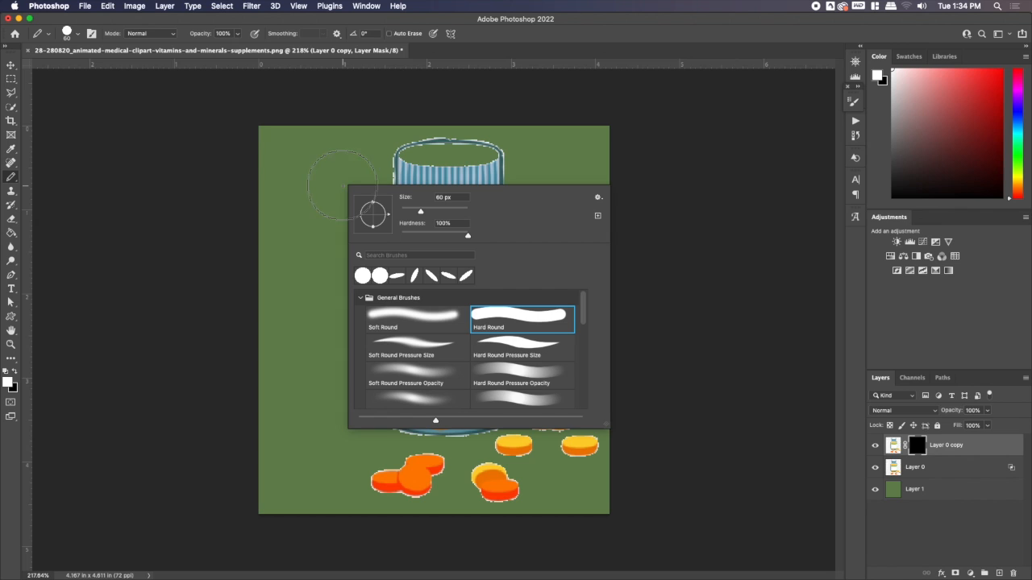
pyautogui.doubleClick(482, 319)
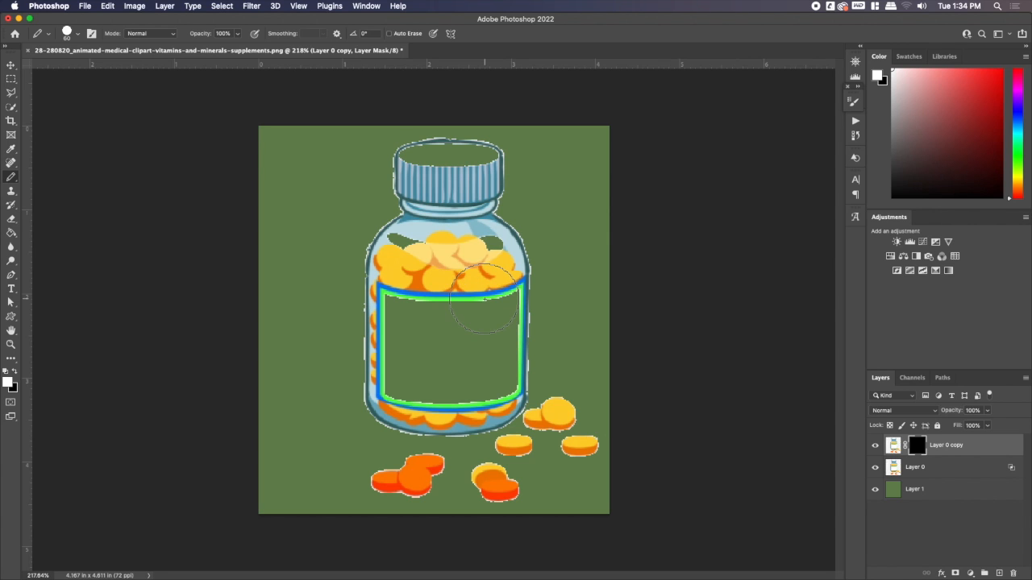
# - Paint white on the Layer 0 copy mask over the label, glass highlights and cap top, correcting overspill beside the bottle with black
pyautogui.moveTo(456, 250)
pyautogui.mouseDown()
pyautogui.moveTo(502, 285)
pyautogui.moveTo(499, 384)
pyautogui.moveTo(413, 391)
pyautogui.moveTo(401, 384)
pyautogui.moveTo(389, 337)
pyautogui.moveTo(389, 305)
pyautogui.moveTo(504, 317)
pyautogui.moveTo(504, 332)
pyautogui.moveTo(479, 346)
pyautogui.moveTo(426, 342)
pyautogui.moveTo(423, 368)
pyautogui.moveTo(466, 356)
pyautogui.mouseUp()
pyautogui.press('x')
pyautogui.click(548, 322)
pyautogui.press('x')
pyautogui.press('[')
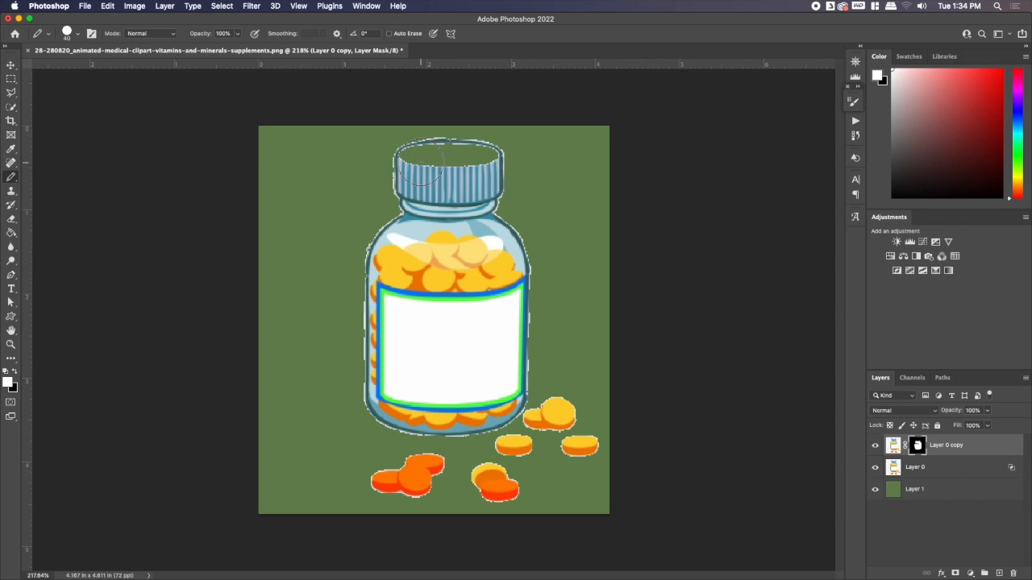
pyautogui.moveTo(401, 155); pyautogui.dragTo(484, 159)
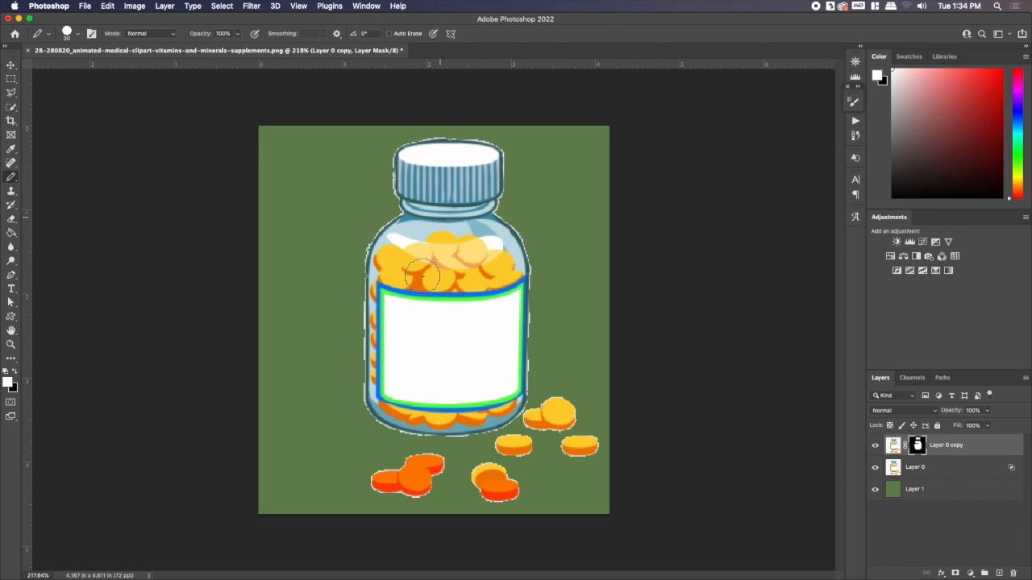
# - Hide the green Layer 1 and merge Layer 0 copy with Layer 0
pyautogui.click(875, 489)
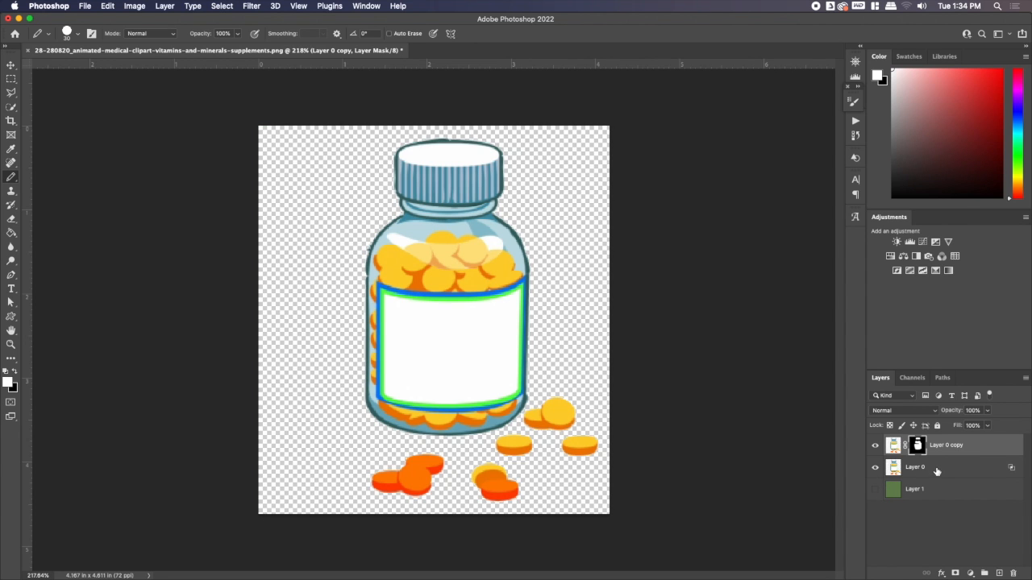
pyautogui.click(947, 470)
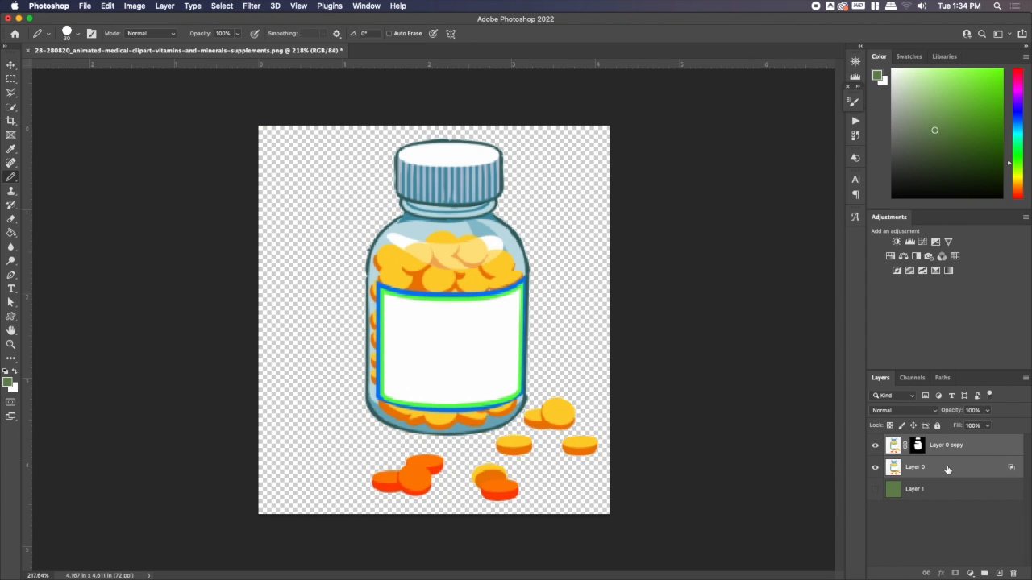
pyautogui.hotkey('ctrl', 'e')
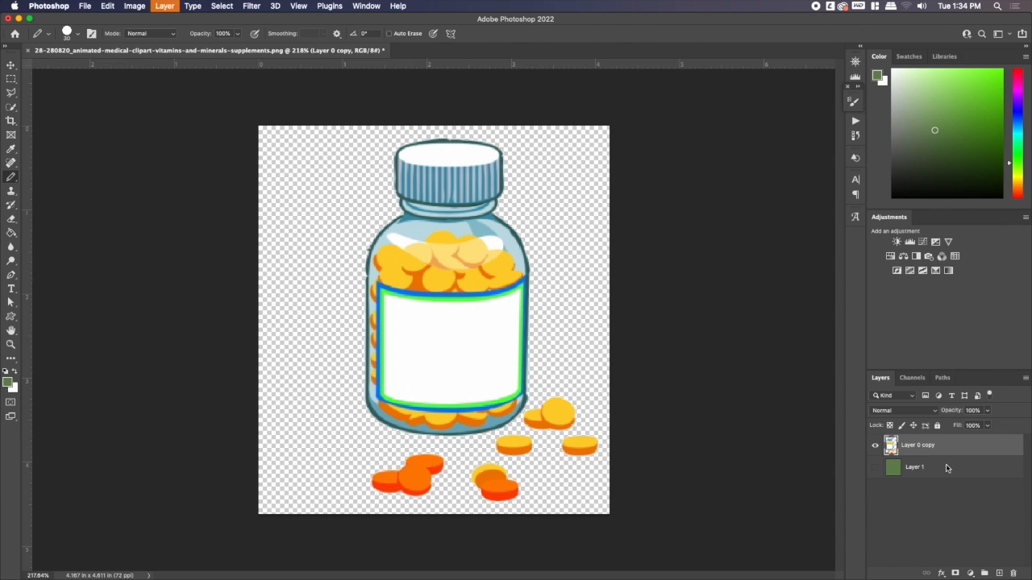
# - Toggle the merged layer's visibility and try moving the artwork with Free Transform, cancelling the transform
pyautogui.click(874, 446)
pyautogui.click(874, 446)
pyautogui.hotkey('ctrl', 't')
pyautogui.moveTo(464, 260)
pyautogui.mouseDown()
pyautogui.moveTo(399, 282)
pyautogui.moveTo(420, 240)
pyautogui.moveTo(524, 246)
pyautogui.moveTo(426, 268)
pyautogui.moveTo(484, 249)
pyautogui.moveTo(452, 252)
pyautogui.mouseUp()
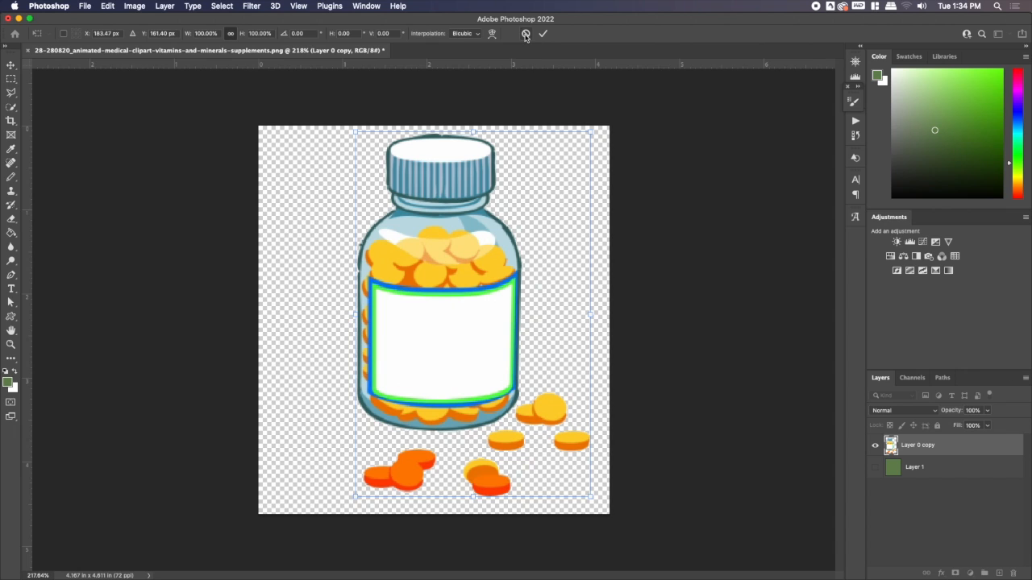
pyautogui.click(526, 34)
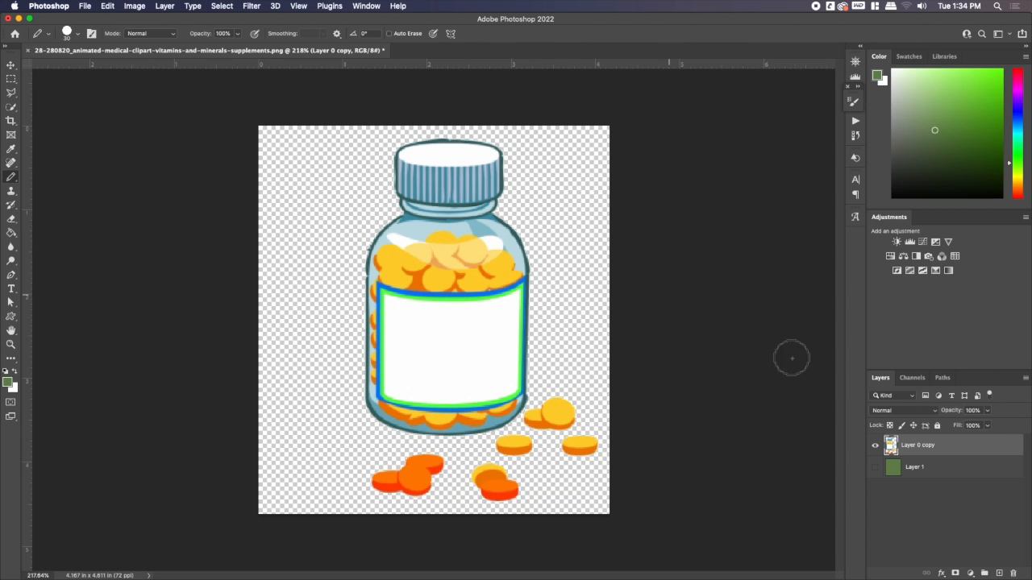
# - Show the green Layer 1 behind the artwork and load the merged bottle layer's outline as a selection
pyautogui.click(876, 469)
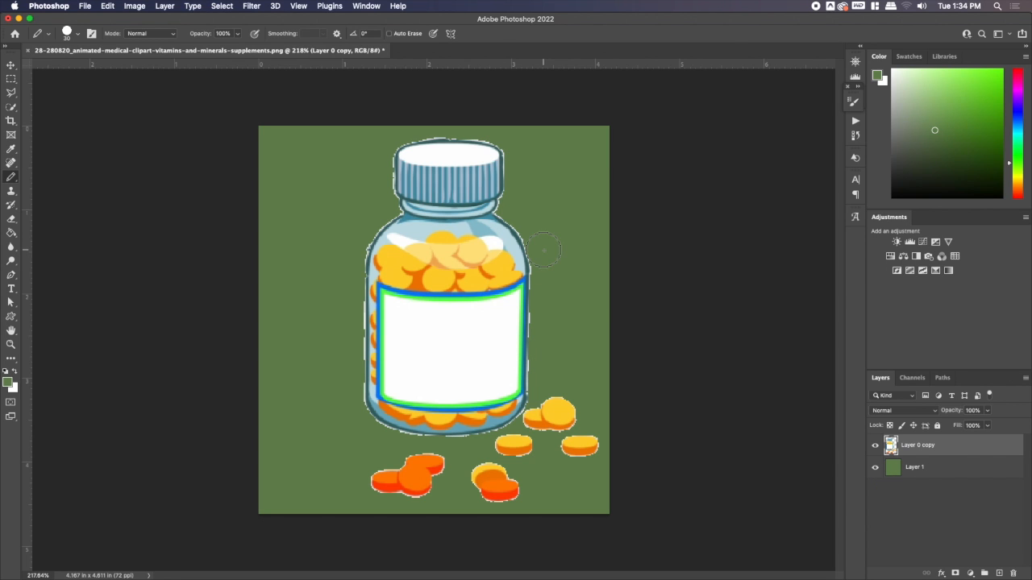
pyautogui.press('z')
pyautogui.moveTo(527, 234); pyautogui.dragTo(603, 239)
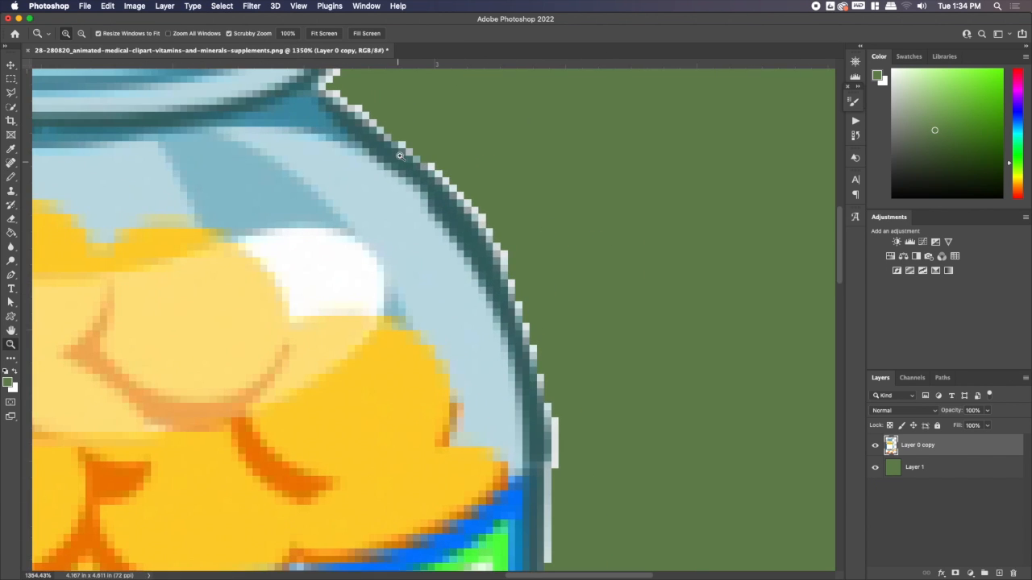
pyautogui.moveTo(562, 320); pyautogui.dragTo(491, 315)
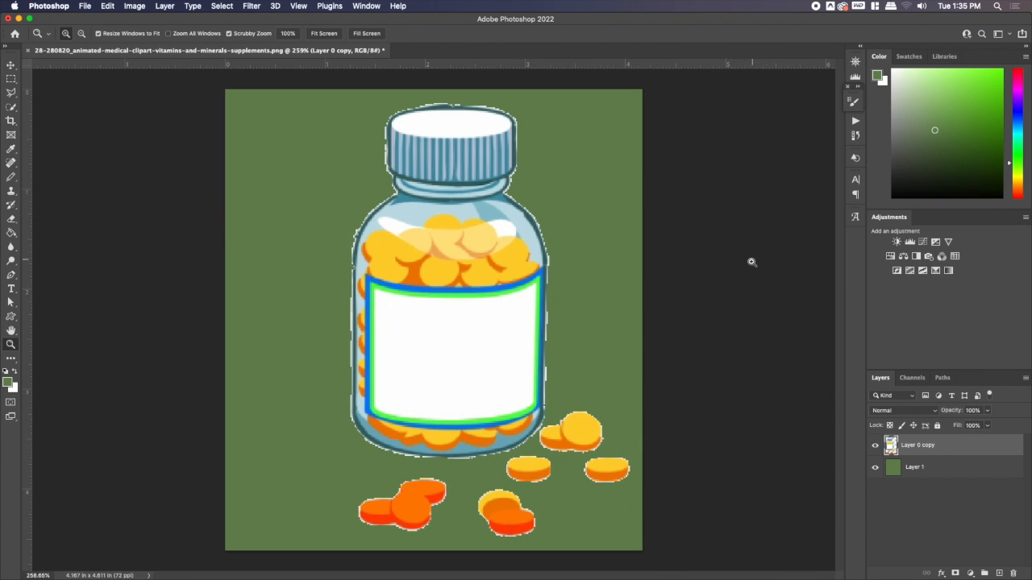
pyautogui.keyDown('super'); pyautogui.click(892, 448); pyautogui.keyUp('super')
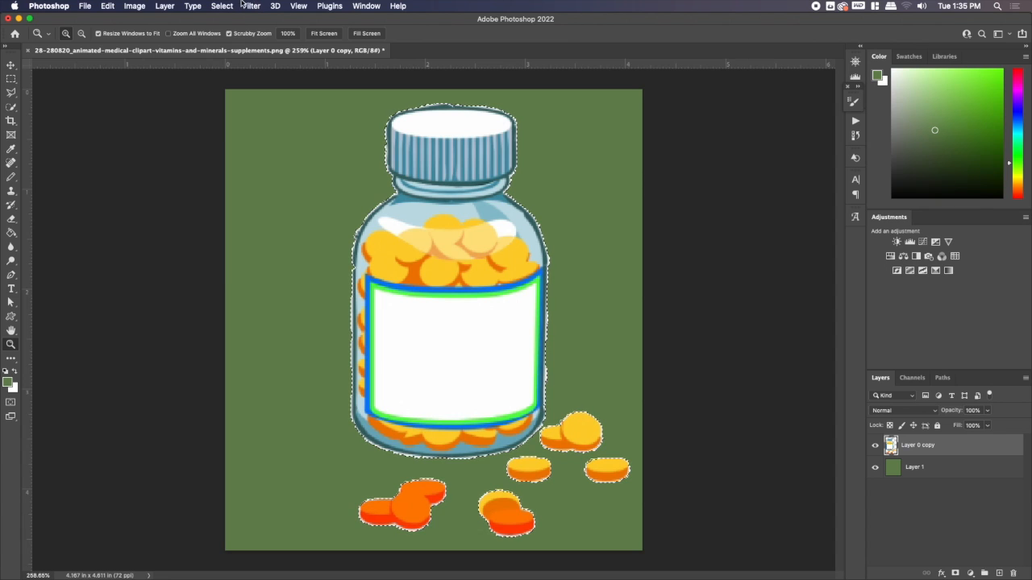
# - Contract the selection around the bottle and pills by 2 pixels
pyautogui.click(222, 6)
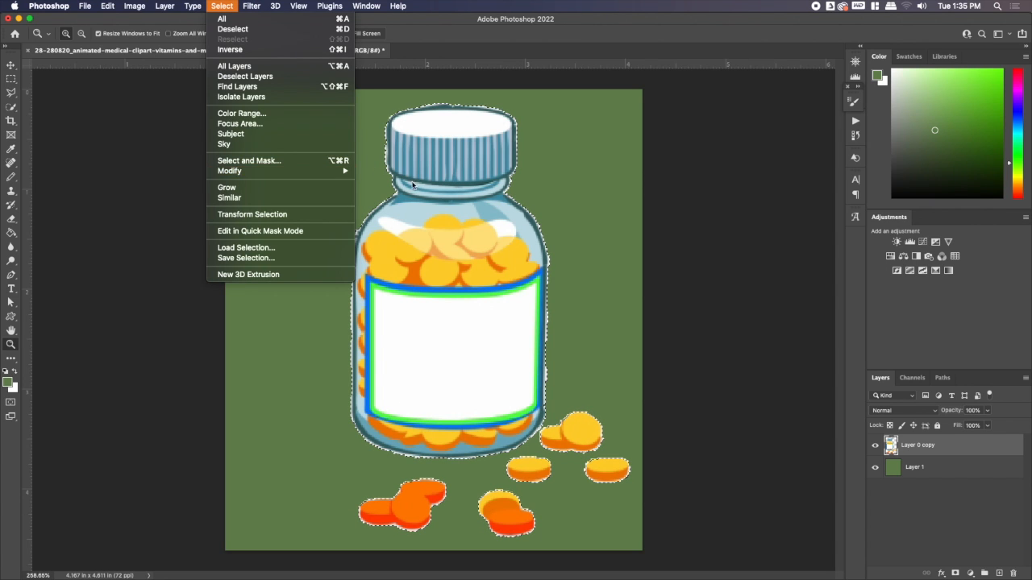
pyautogui.moveTo(341, 171)
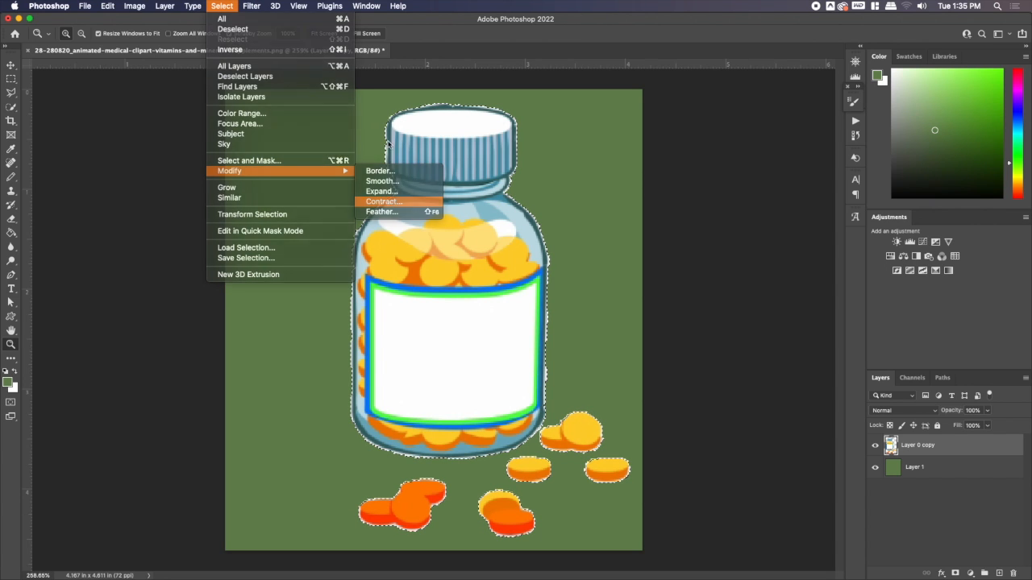
pyautogui.click(384, 201)
pyautogui.write('2')
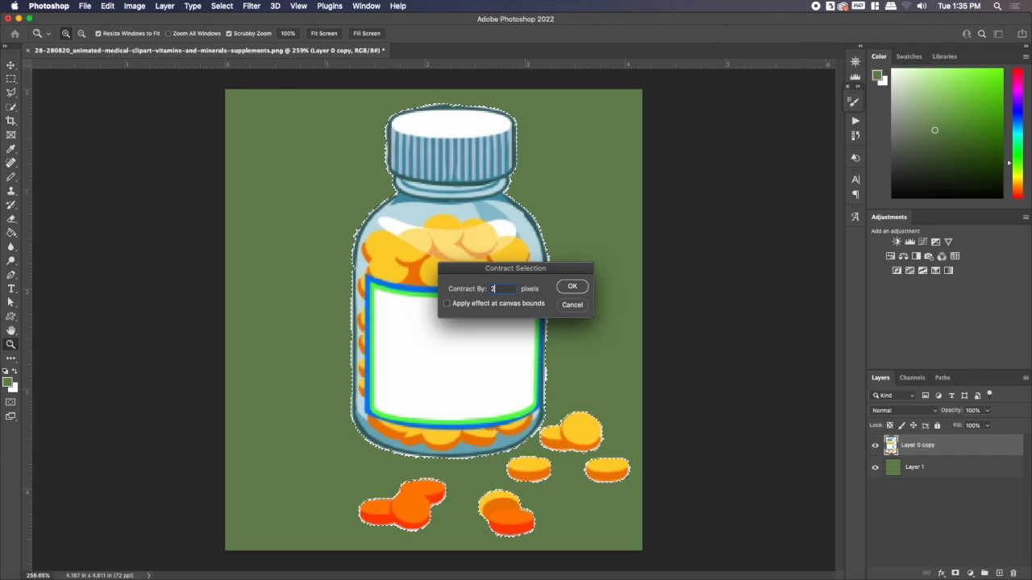
pyautogui.click(581, 289)
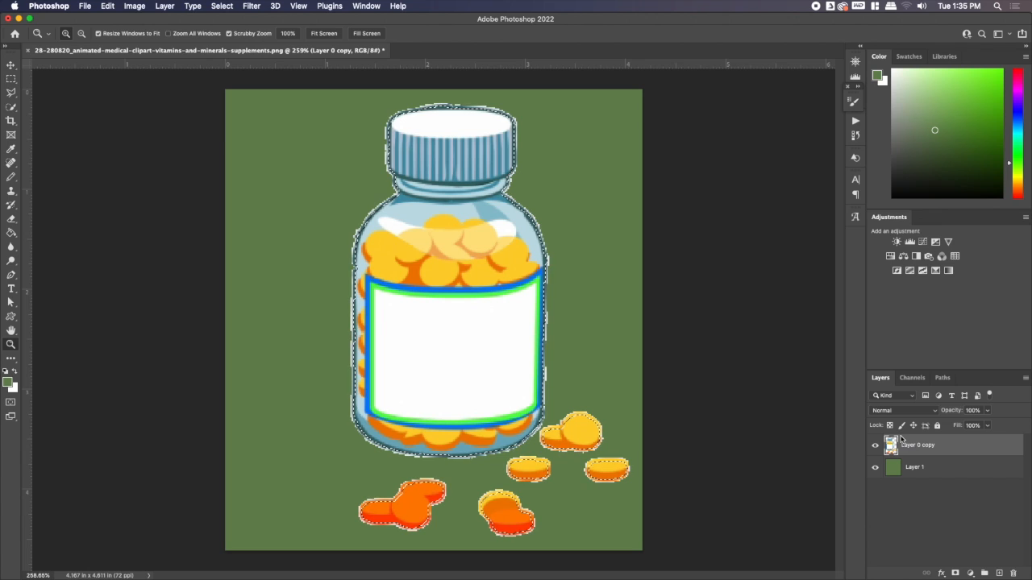
# - Copy the contracted selection to a new layer and delete Layer 0 copy with its white fringe
pyautogui.press('super+j')
pyautogui.moveTo(927, 474); pyautogui.dragTo(1018, 575)
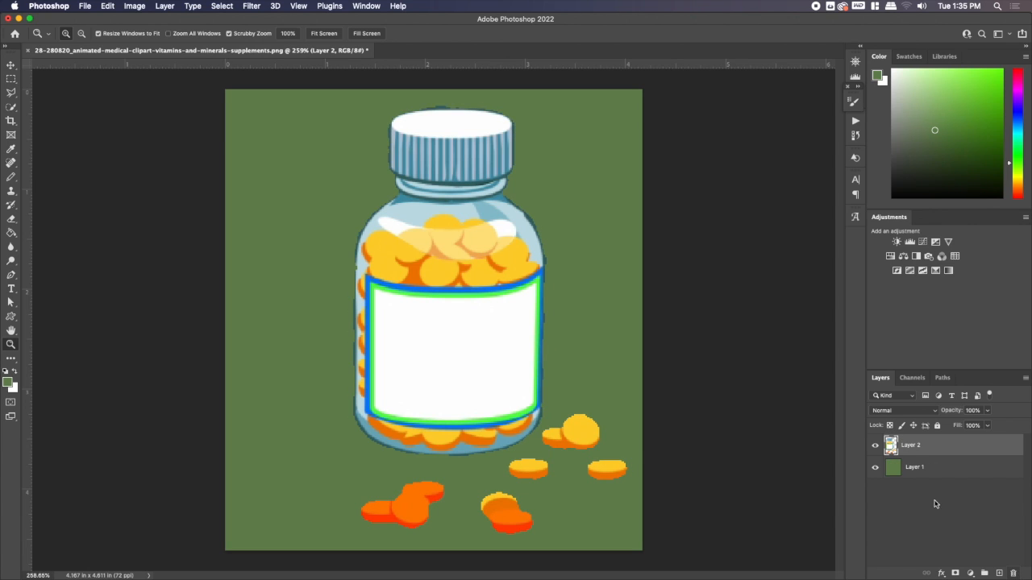
pyautogui.click(877, 448)
pyautogui.scroll(-1, 482, 305)
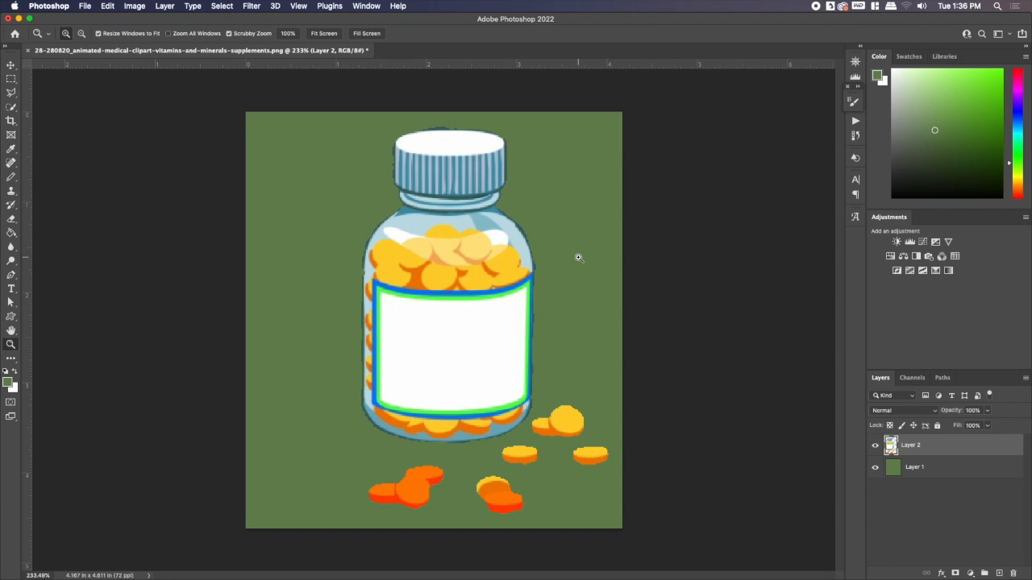
pyautogui.moveTo(556, 420)
pyautogui.mouseDown()
pyautogui.moveTo(634, 410)
pyautogui.moveTo(562, 406)
pyautogui.mouseUp()
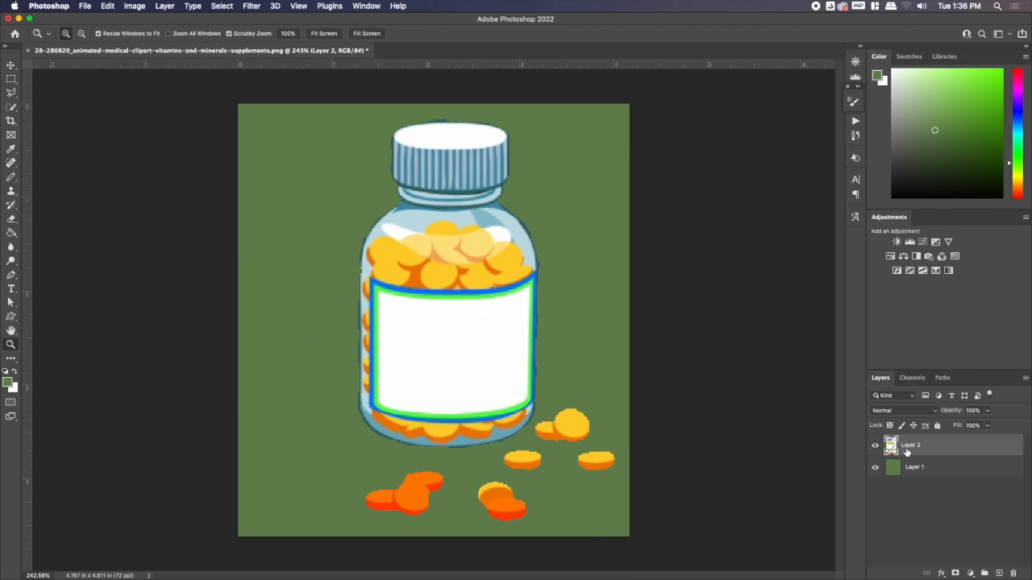
# - Duplicate Layer 2, hide the duplicate, and apply a Gaussian Blur with a 0.5 pixel radius to the original Layer 2
pyautogui.press('super+j')
pyautogui.click(937, 469)
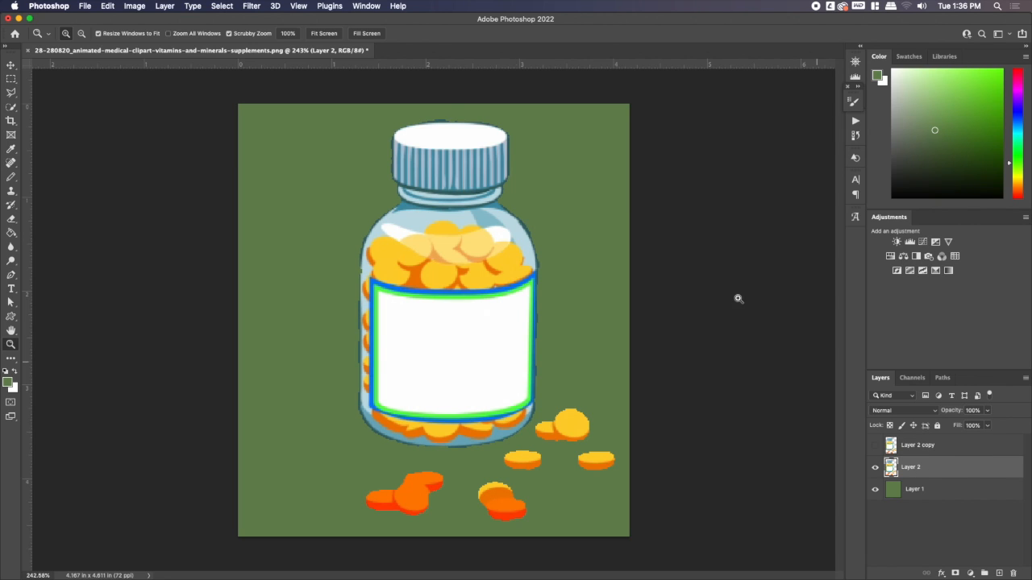
pyautogui.click(256, 6)
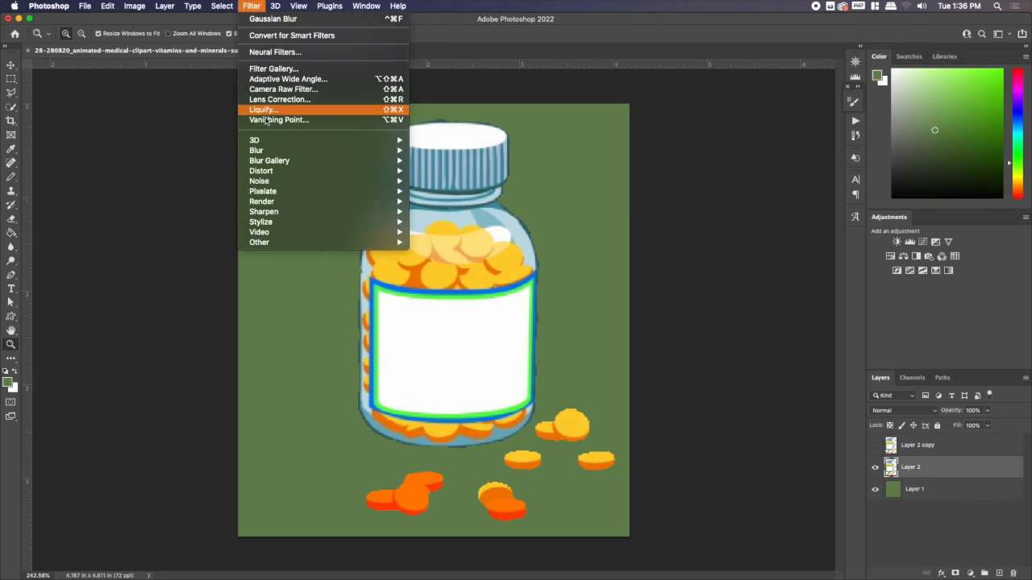
pyautogui.moveTo(322, 151)
pyautogui.click(456, 191)
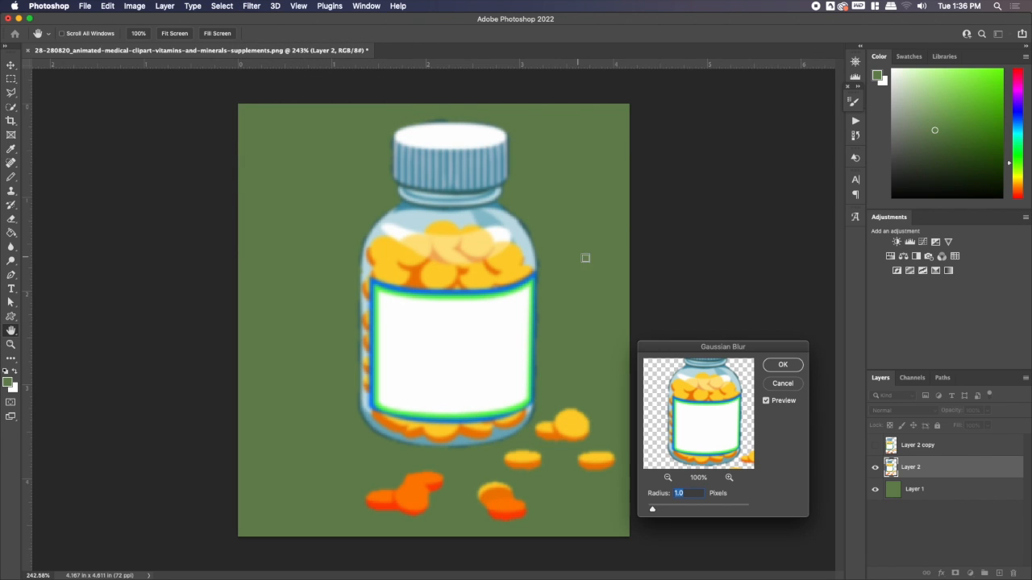
pyautogui.press('Down')
pyautogui.press('Down')
pyautogui.press('Down')
pyautogui.press('Down')
pyautogui.press('Down')
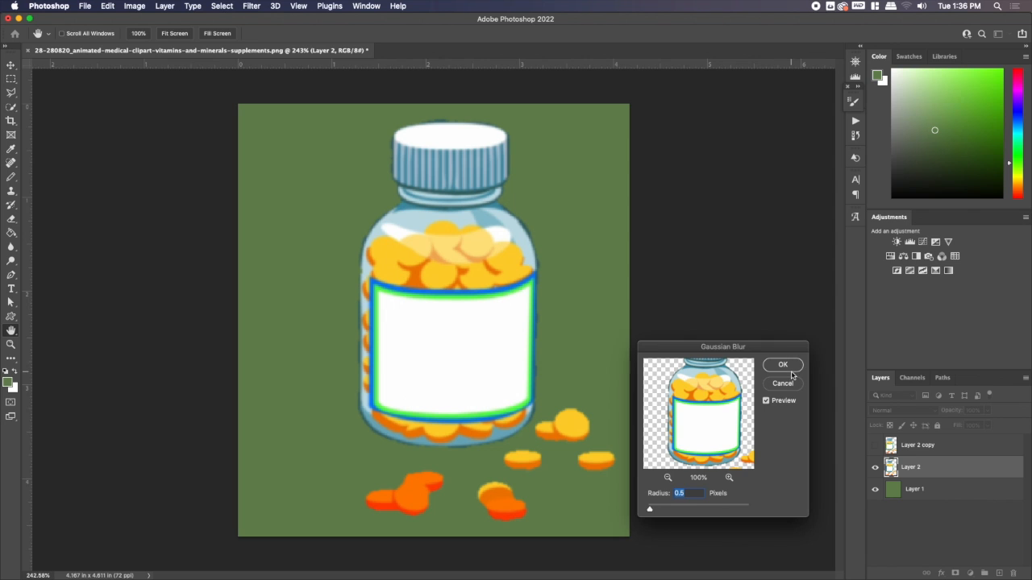
pyautogui.click(792, 375)
# - Show Layer 2 copy and toggle the blurred Layer 2 beneath it to compare the pill edges up close
pyautogui.press('z')
pyautogui.moveTo(549, 242)
pyautogui.mouseDown()
pyautogui.moveTo(629, 232)
pyautogui.moveTo(549, 244)
pyautogui.moveTo(564, 245)
pyautogui.mouseUp()
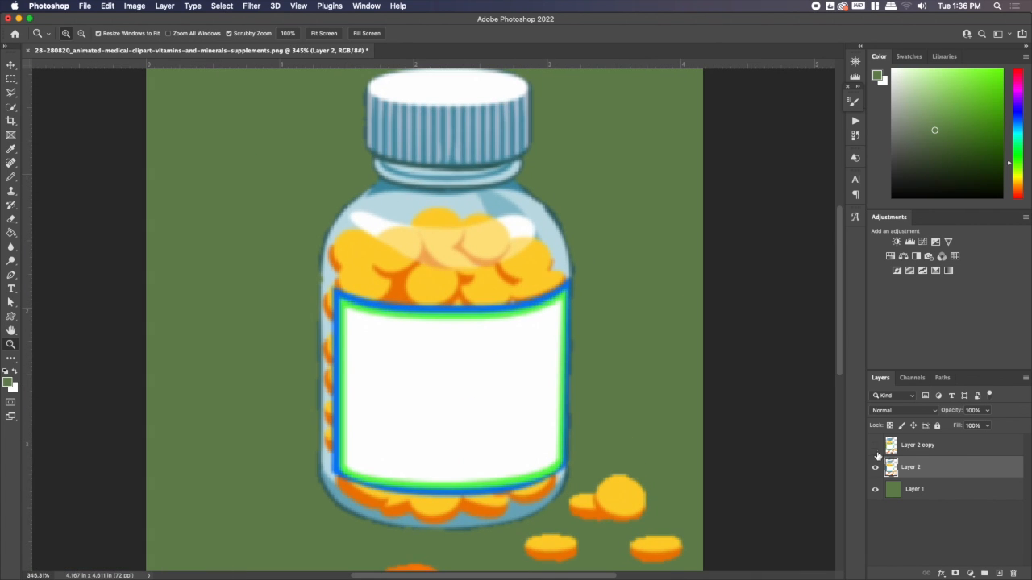
pyautogui.click(875, 446)
pyautogui.click(875, 467)
pyautogui.moveTo(593, 499); pyautogui.dragTo(622, 367)
pyautogui.click(875, 469)
pyautogui.click(875, 469)
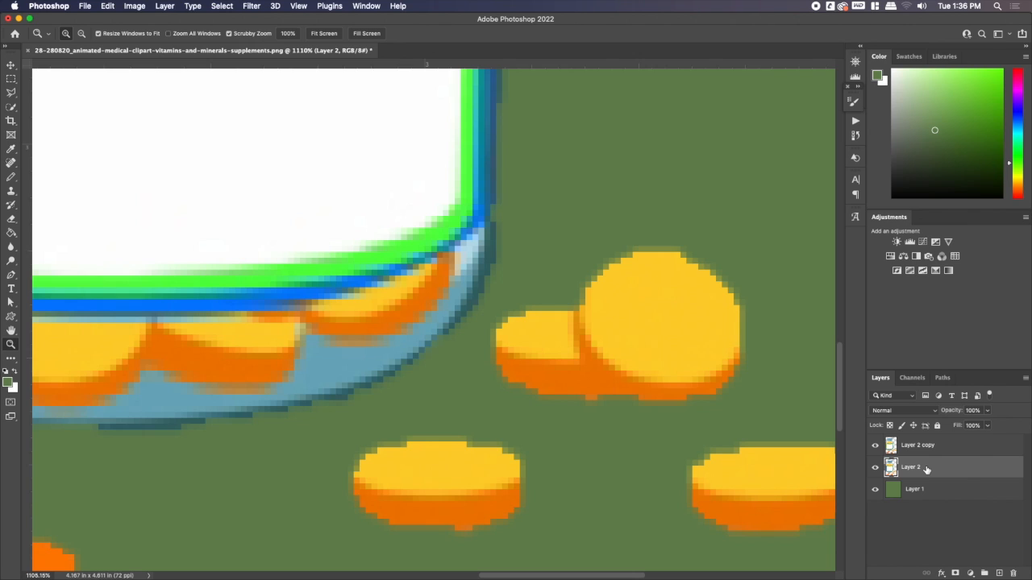
# - Duplicate the blurred Layer 2 four times and merge it with its four new copies into one layer
pyautogui.press('super+j')
pyautogui.press('super+j')
pyautogui.press('super+j')
pyautogui.press('super+j')
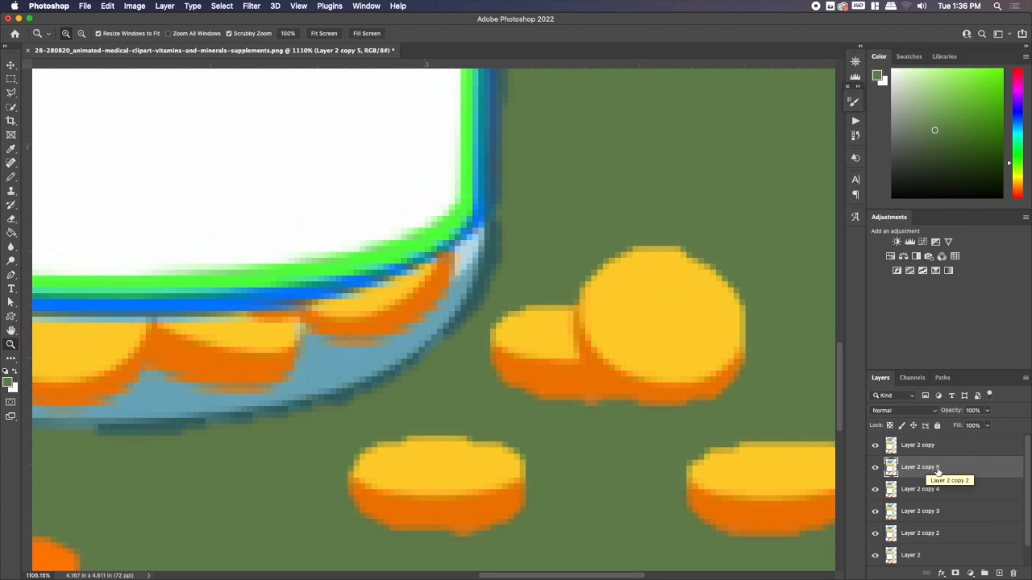
pyautogui.keyDown('shift'); pyautogui.click(956, 536); pyautogui.keyUp('shift')
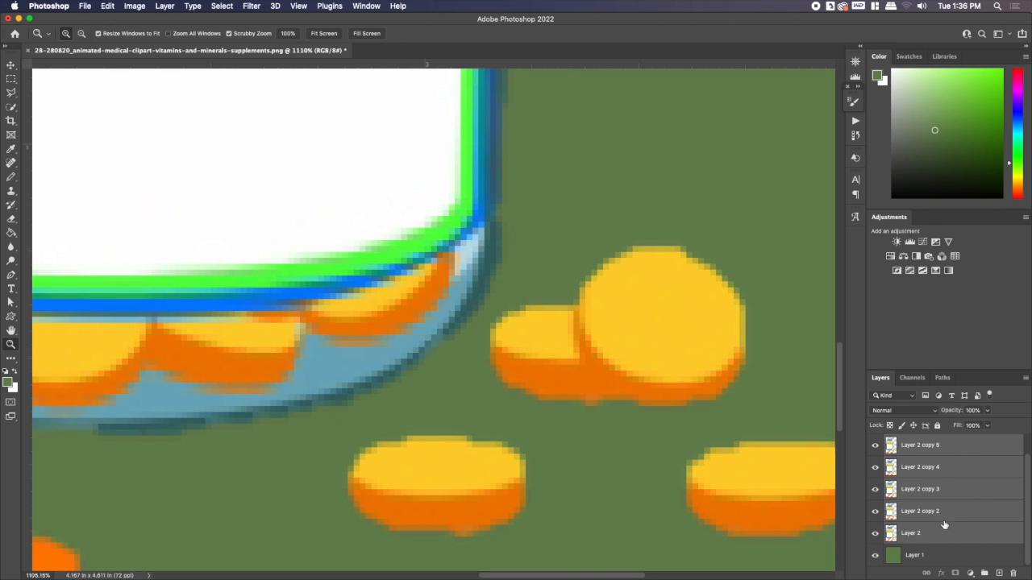
pyautogui.press('super+e')
# - Toggle the merged blurred layer to check its edge smoothing, and merge it with the sharp Layer 2 copy
pyautogui.click(876, 468)
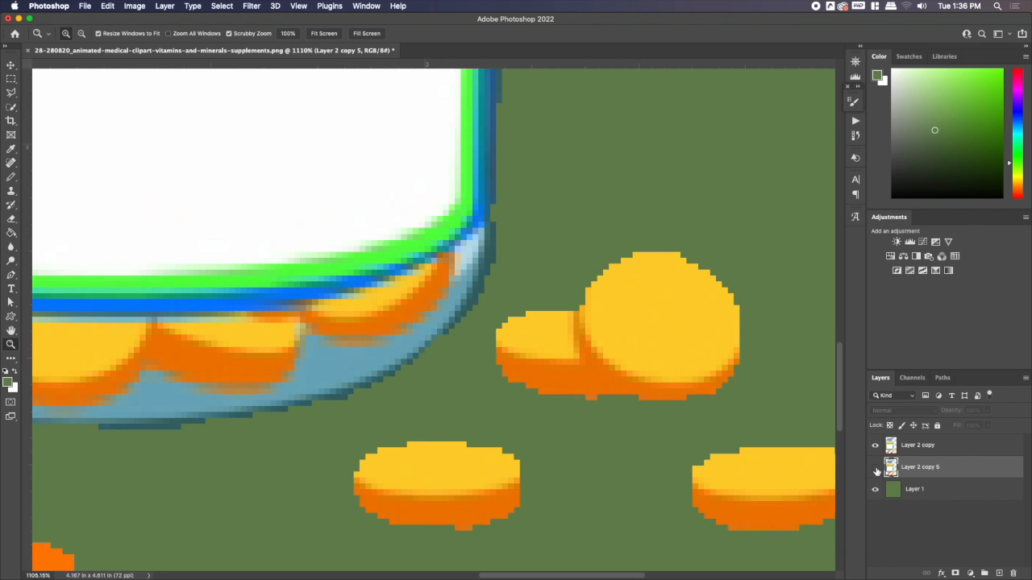
pyautogui.click(876, 470)
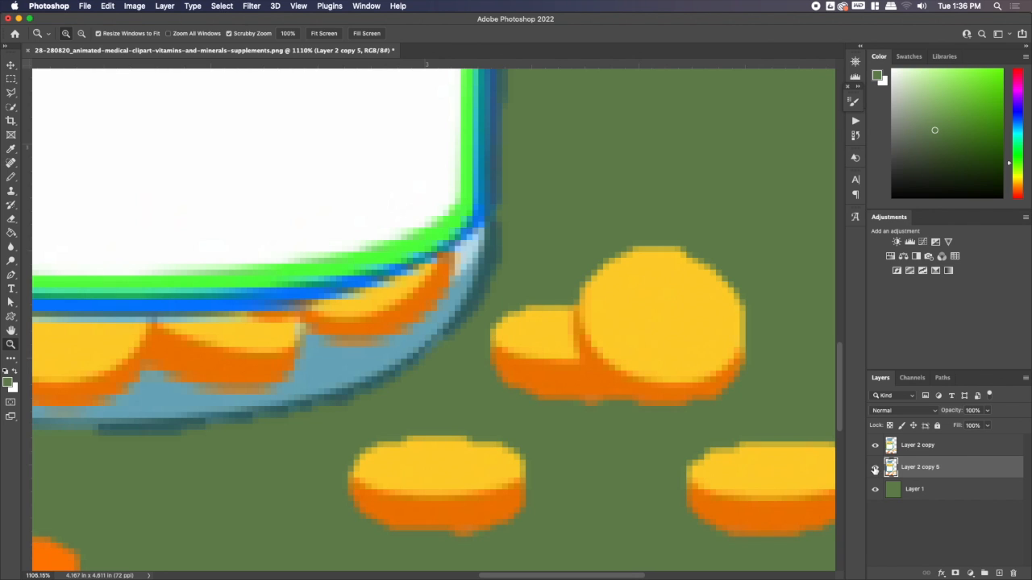
pyautogui.moveTo(650, 329); pyautogui.dragTo(588, 318)
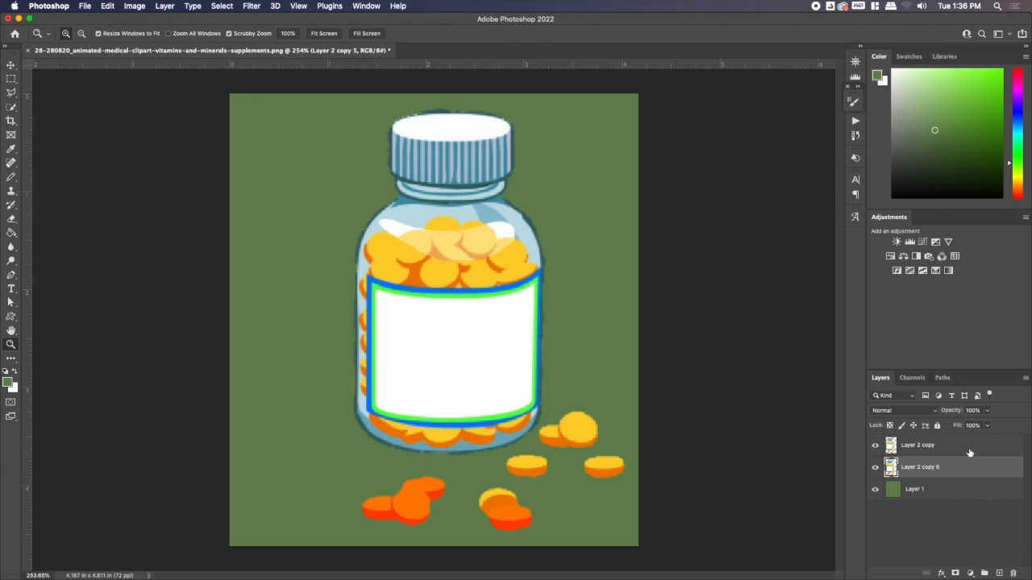
pyautogui.press('Delete')
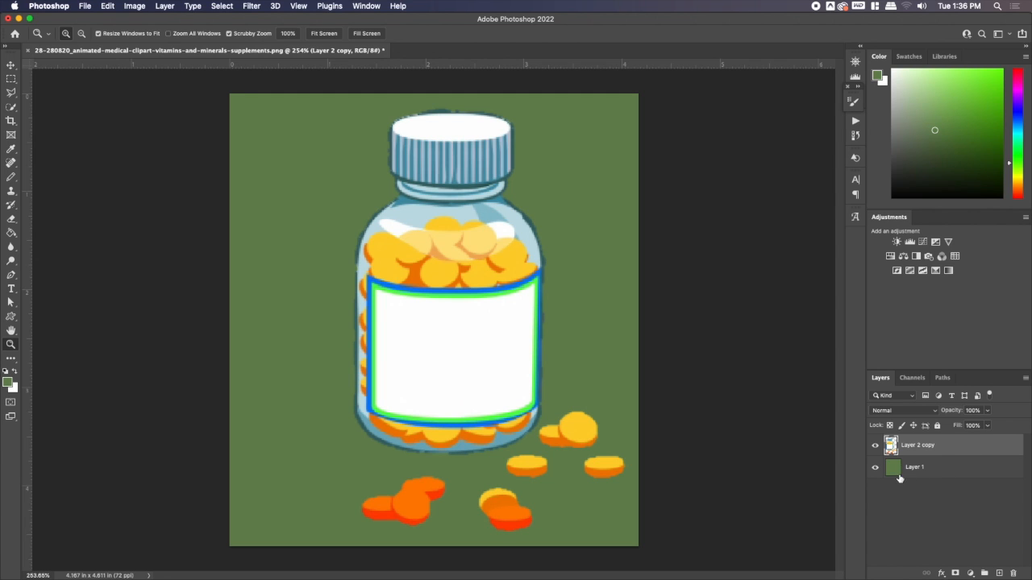
# - Hide the green Layer 1 and crop the canvas to the outline of the Layer 2 copy artwork
pyautogui.click(876, 468)
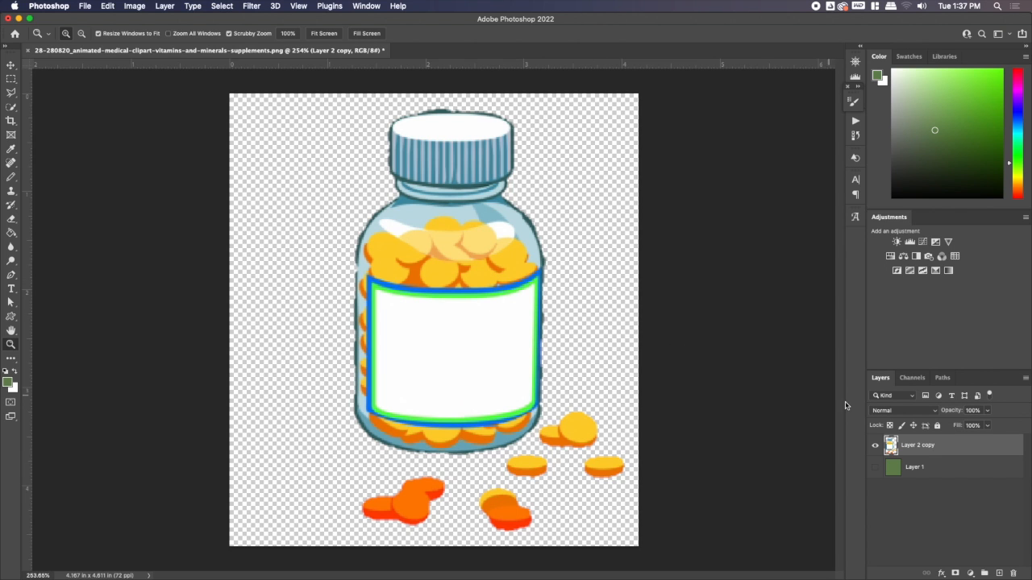
pyautogui.keyDown('super'); pyautogui.click(890, 447); pyautogui.keyUp('super')
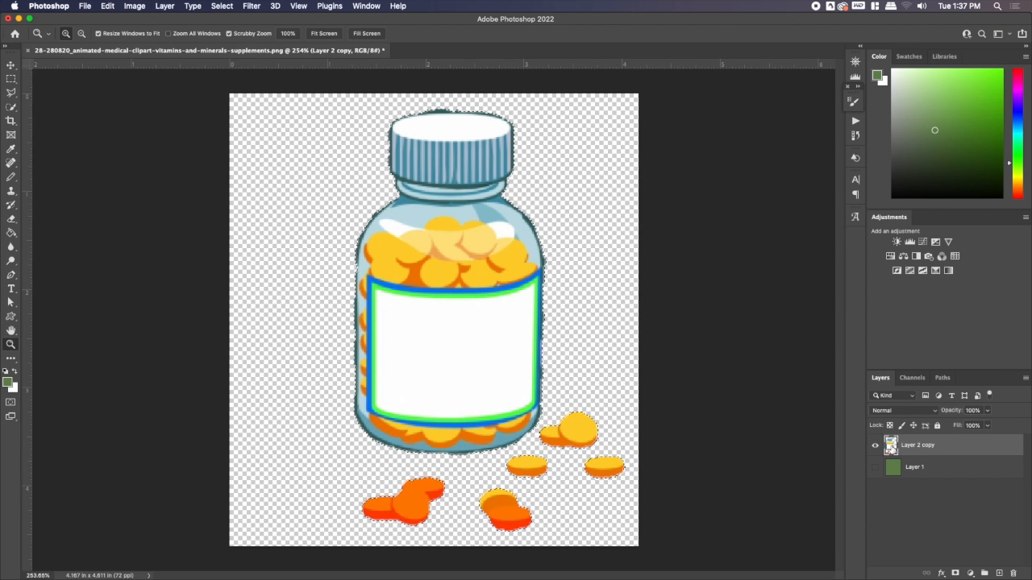
pyautogui.press('c')
pyautogui.press('Return')
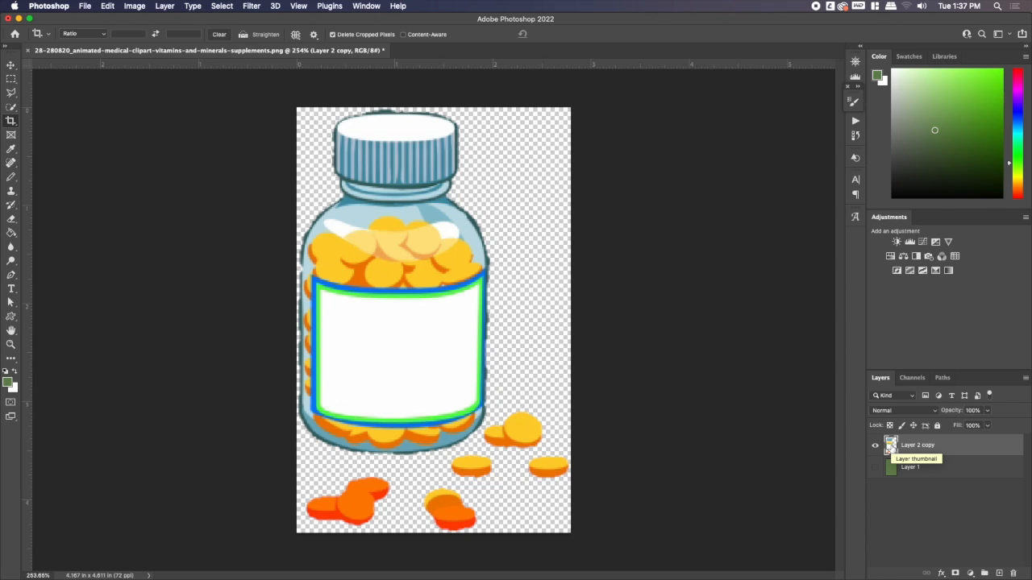